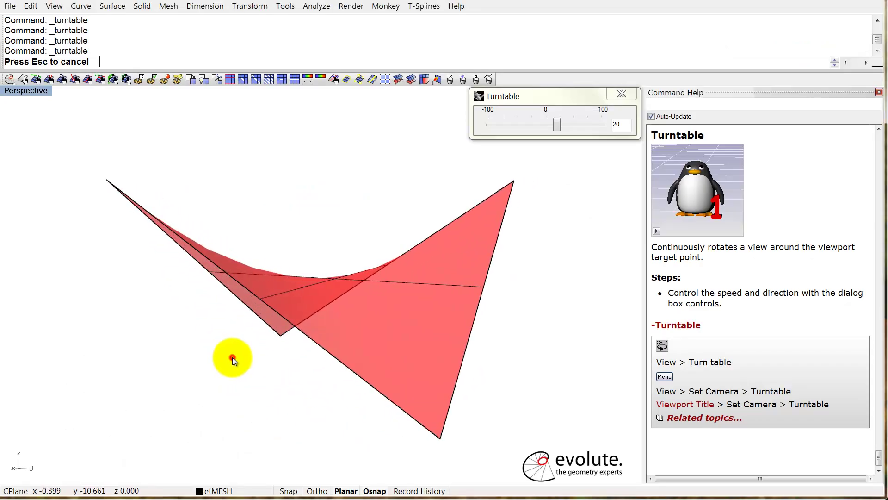
Stop the turntable spin, orbit the view, and run etExtractCurvatureLines on the red saddle surface.
left_click(232, 357)
right_click_drag(288, 366, 423, 384)
left_click(292, 196)
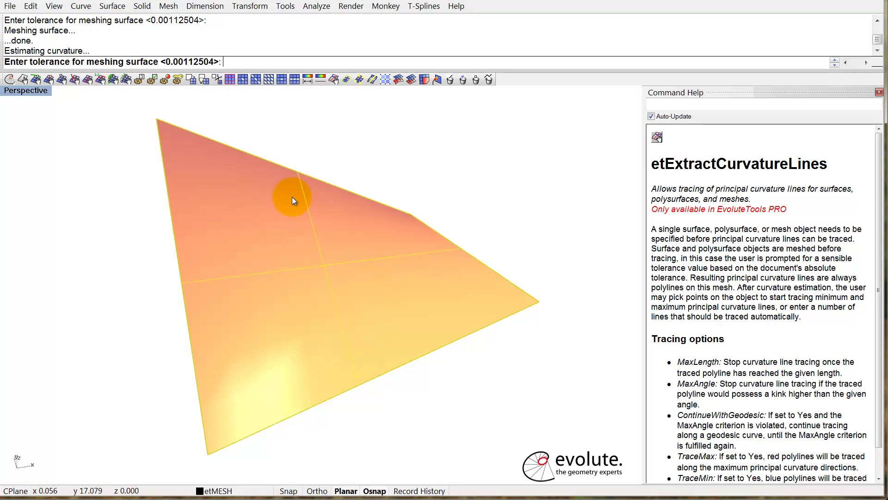
Trace curvature lines through four picked surface points, then auto-sample 44 curvature lines.
left_click(252, 237)
left_click(285, 369)
left_click(413, 265)
left_click(363, 209)
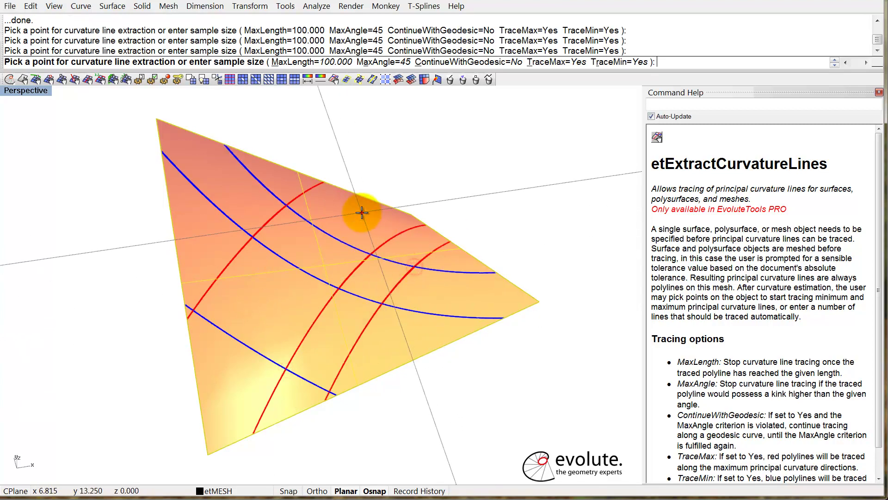
right_click_drag(362, 208, 225, 76)
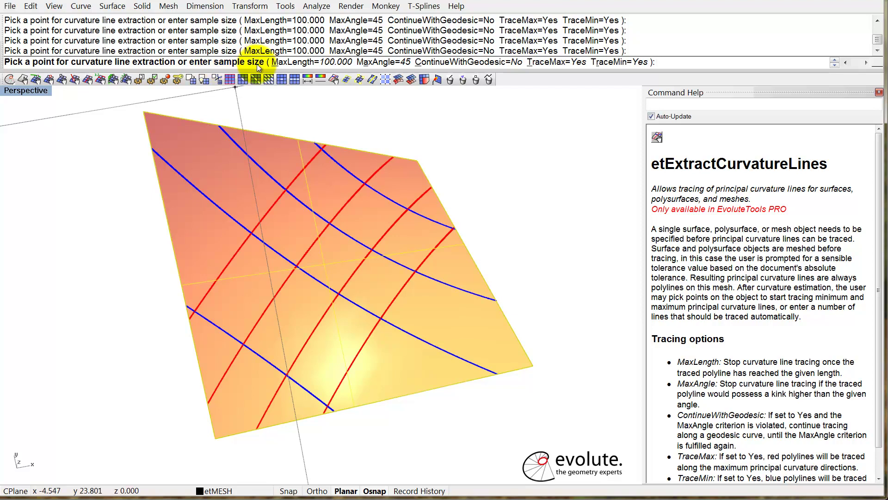
key("Return")
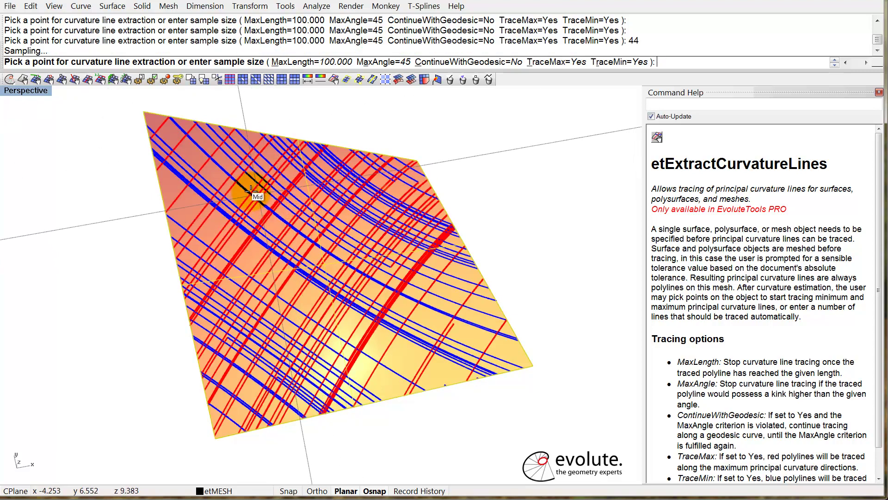
Trace curvature lines from two more points, end the command, and orbit to a near top-down view.
left_click(407, 361)
left_click(477, 341)
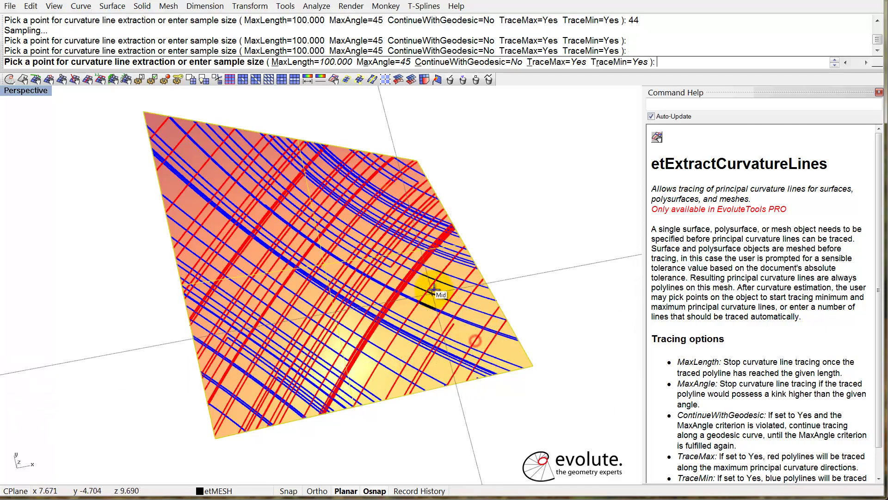
right_click(432, 289)
right_click_drag(296, 245, 450, 279)
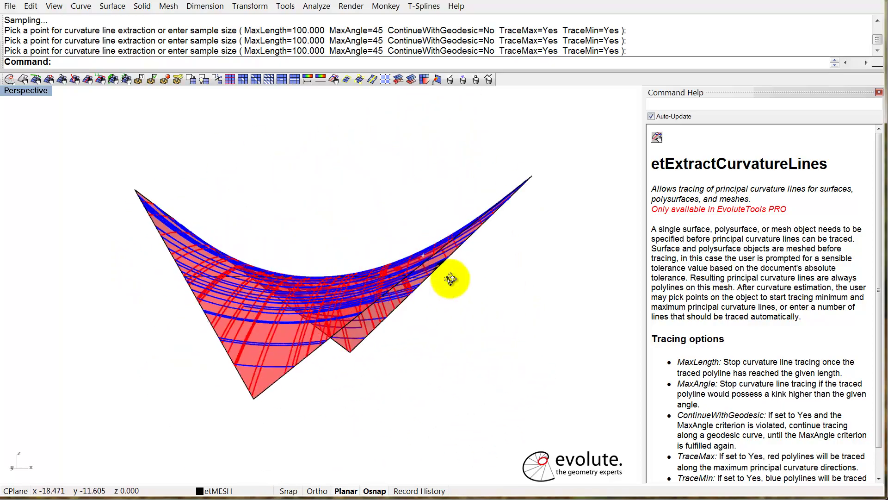
right_click_drag(235, 257, 357, 250)
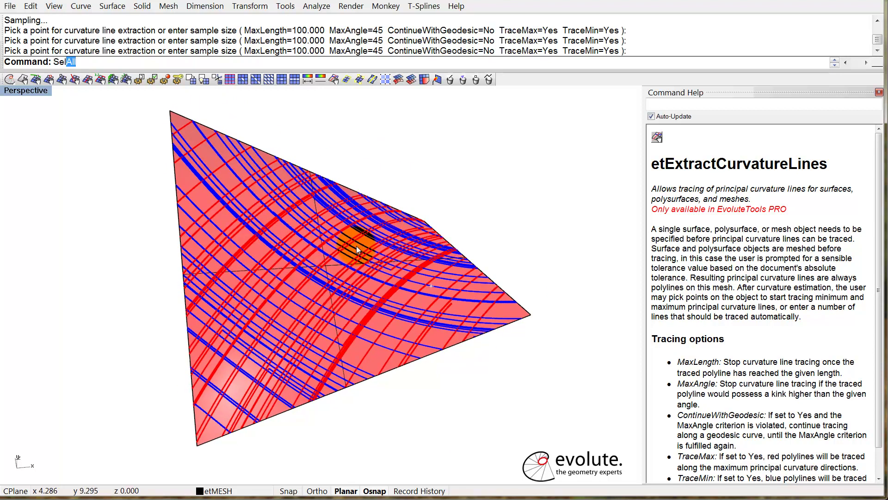
Select all curves and delete the curvature lines.
type("v")
key("Return")
key("Delete")
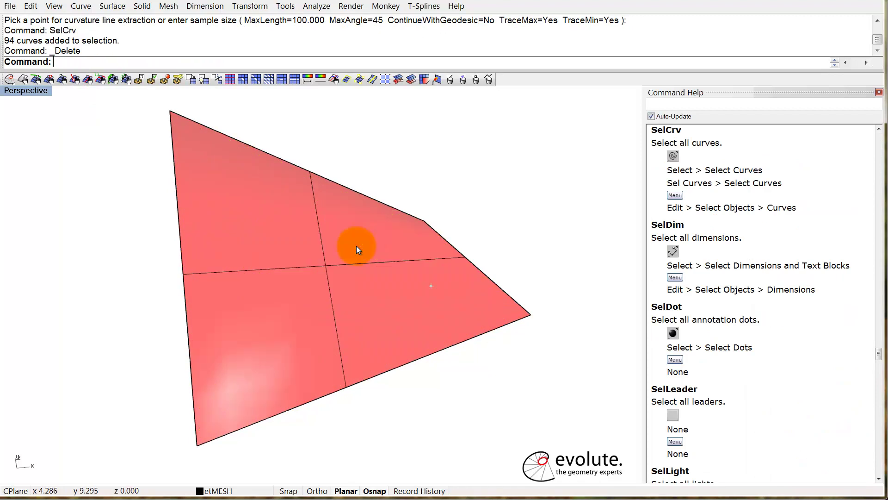
right_click_drag(345, 238, 343, 242)
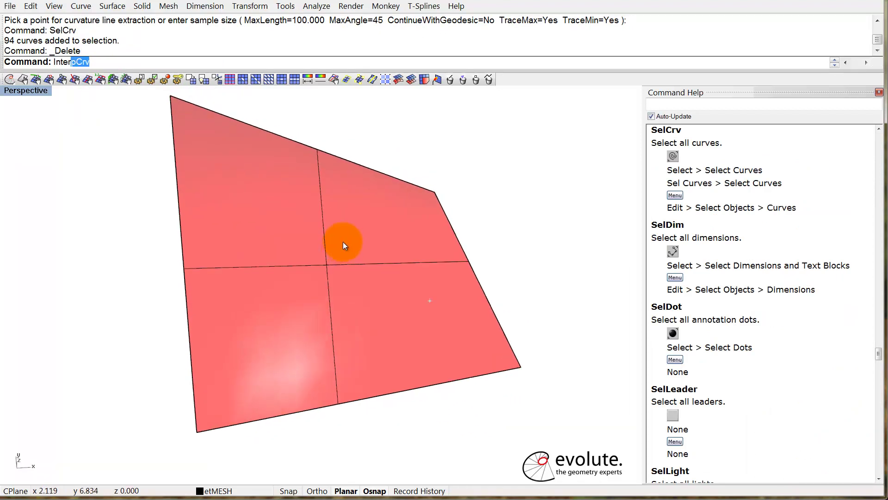
Draw the first interpolated curve on the surface through three points from the lower edge upward.
key("Down")
key("Return")
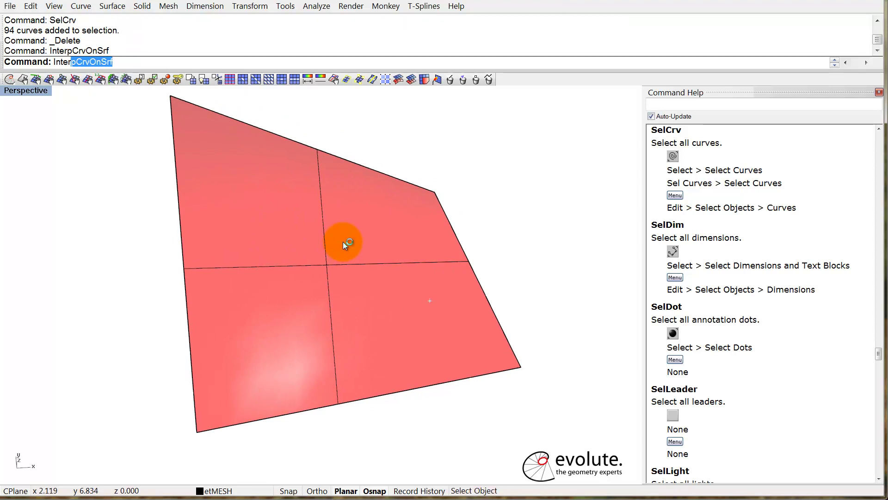
left_click(318, 334)
left_click(301, 387)
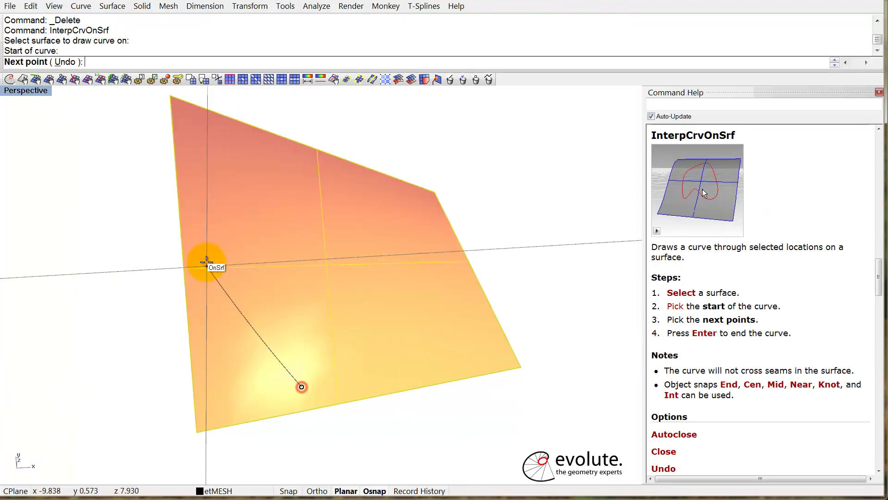
left_click(202, 262)
left_click(227, 125)
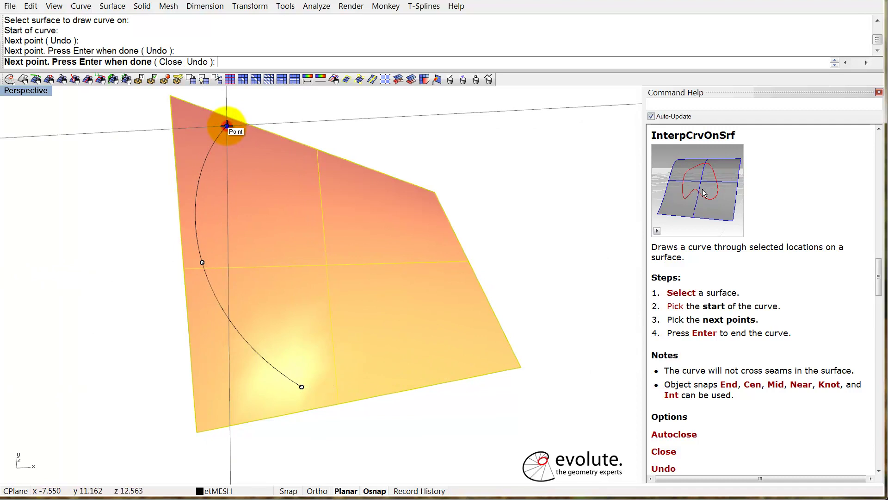
right_click(363, 374)
Draw a second three-point interpolated curve on the surface through its middle.
right_click(372, 382)
left_click(372, 382)
left_click(376, 381)
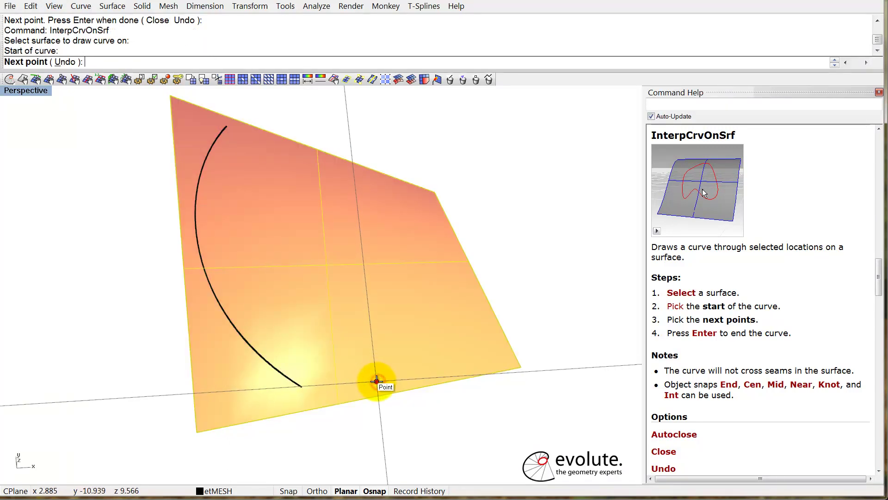
left_click(314, 260)
left_click(337, 174)
right_click(343, 184)
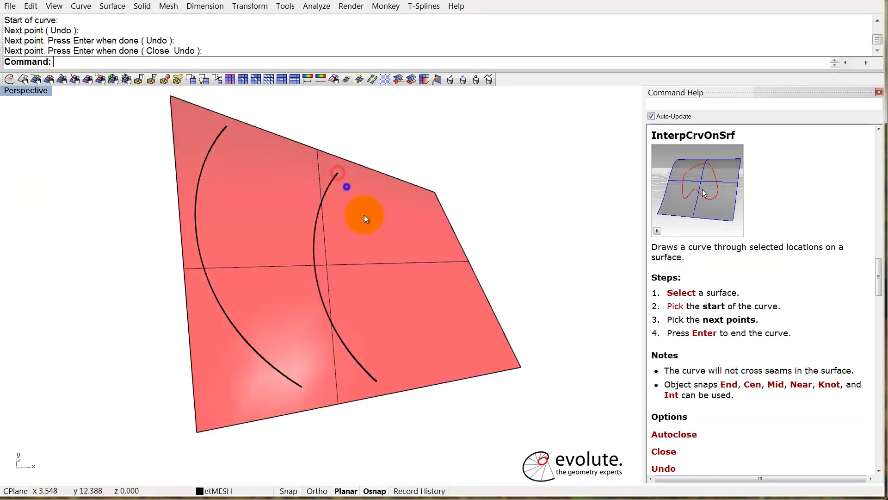
Draw a third three-point interpolated curve on the surface's right side.
right_click(455, 342)
left_click(458, 356)
left_click(463, 362)
left_click(404, 265)
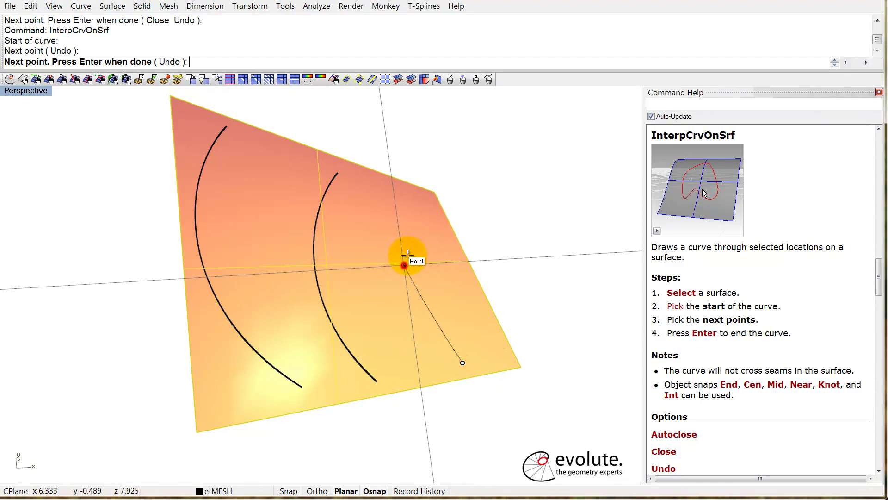
left_click(422, 201)
right_click(446, 249)
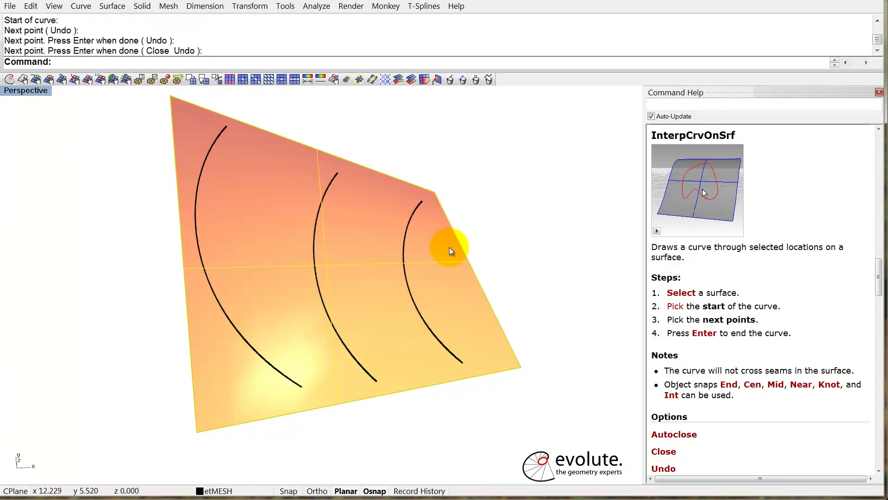
mouse_move(395, 302)
right_mouse_down()
mouse_move(373, 231)
mouse_move(382, 311)
right_mouse_up()
Run etExtractConjugateLines on the surface at default tolerance, using the three sketched curves as guides.
left_click(402, 139)
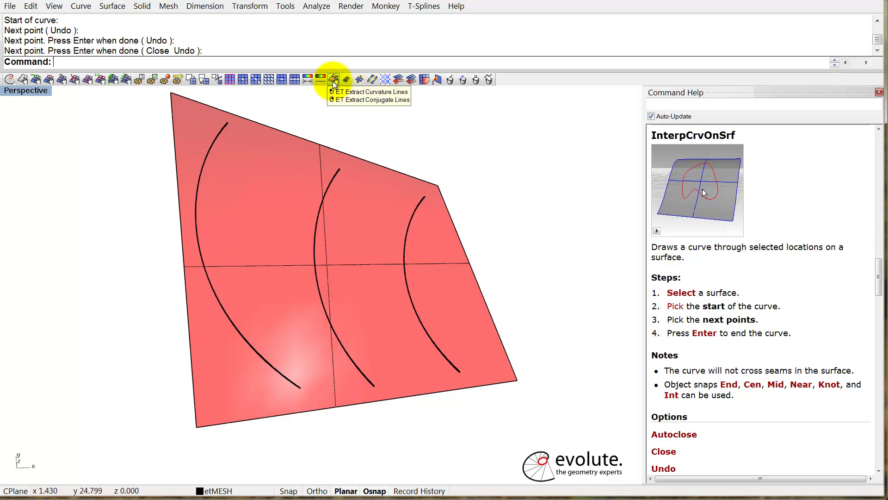
right_click(333, 80)
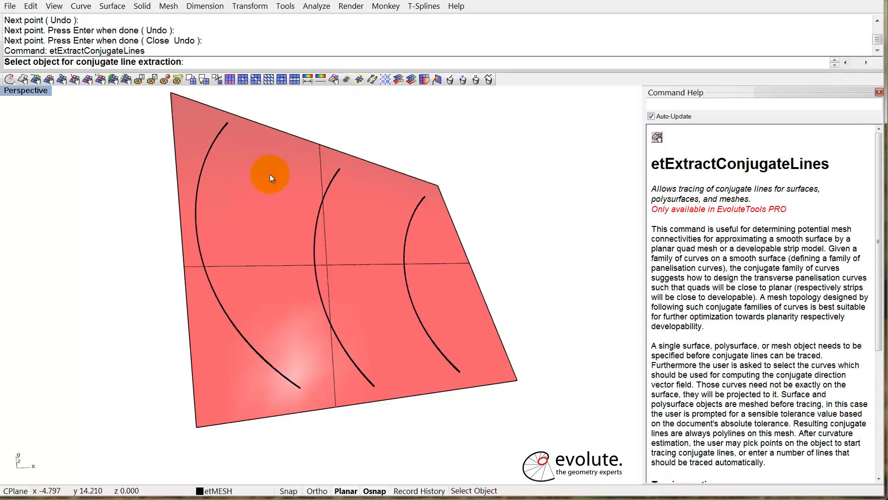
left_click(271, 174)
right_click(272, 173)
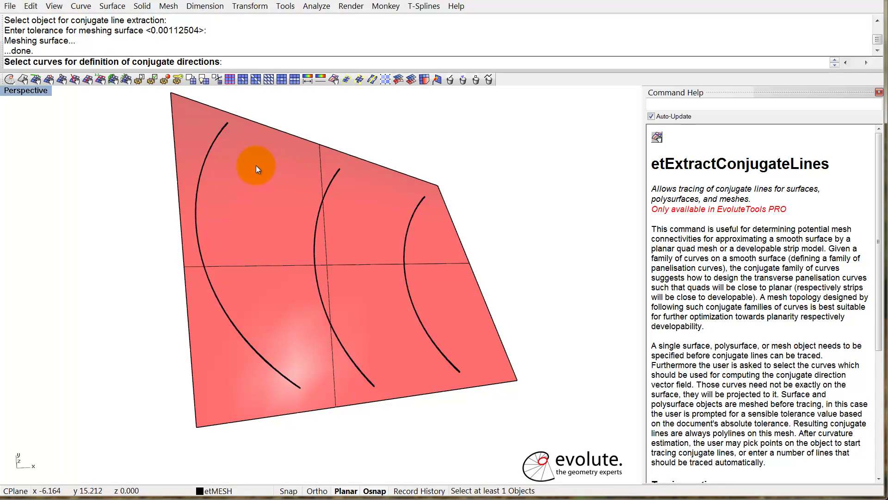
left_click(212, 145)
left_click(330, 191)
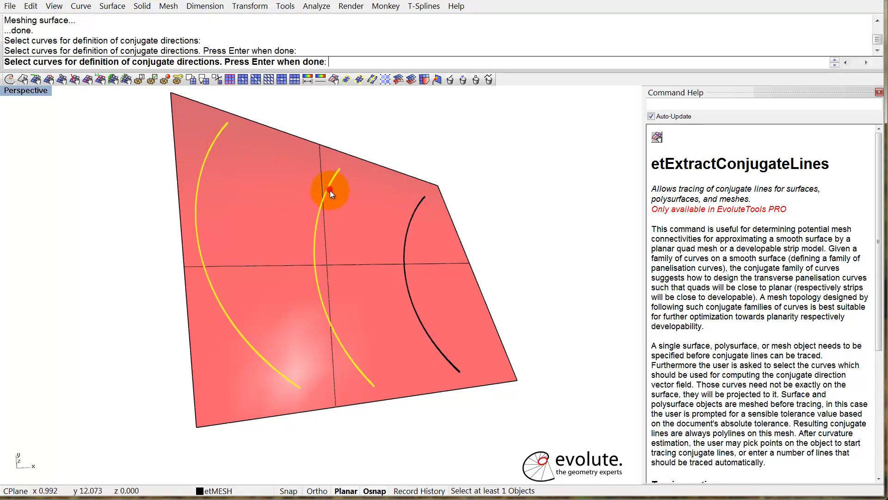
left_click(413, 215)
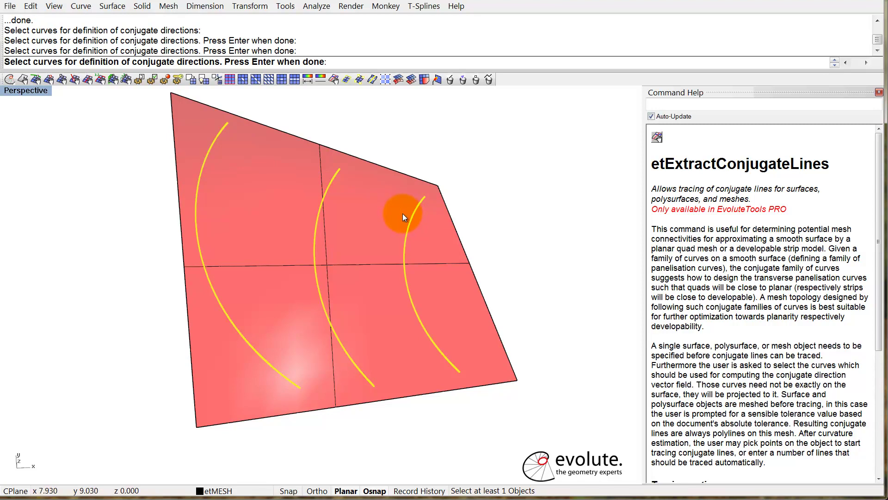
right_click_drag(325, 275, 350, 210)
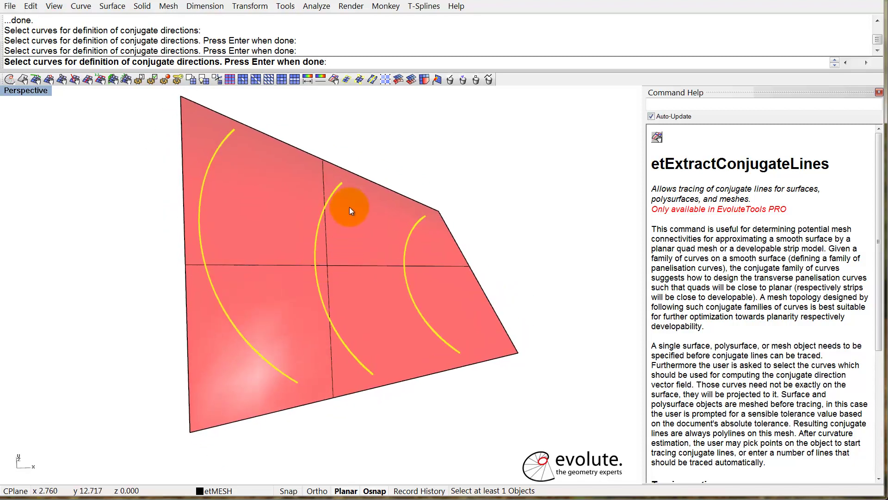
right_click(350, 211)
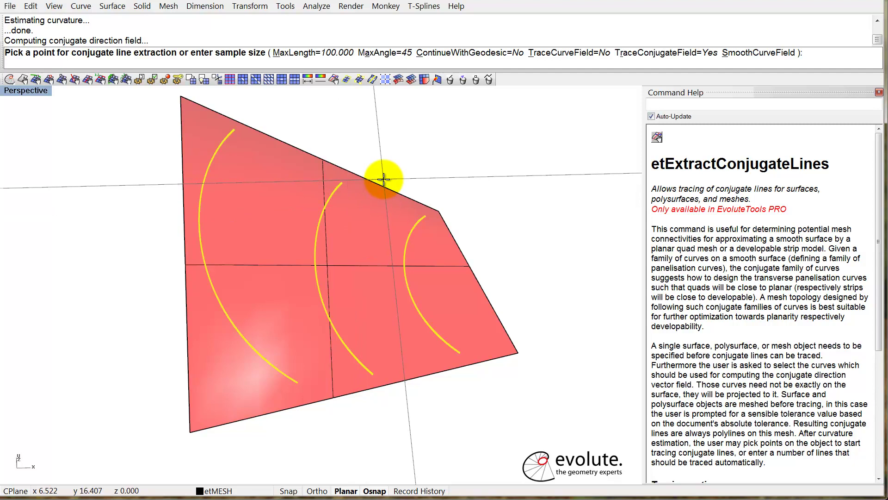
Trace three conjugate lines, enable TraceCurveField, and auto-sample 44 lines before finishing.
left_click(274, 266)
left_click(298, 329)
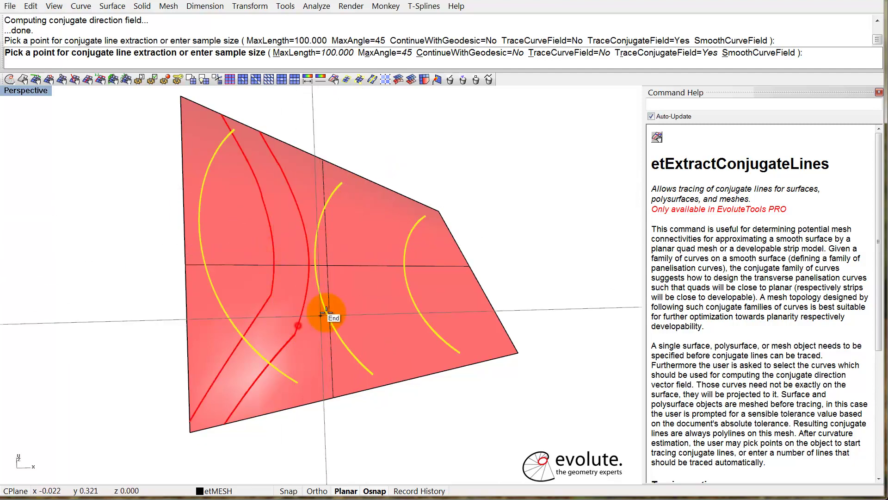
left_click(382, 240)
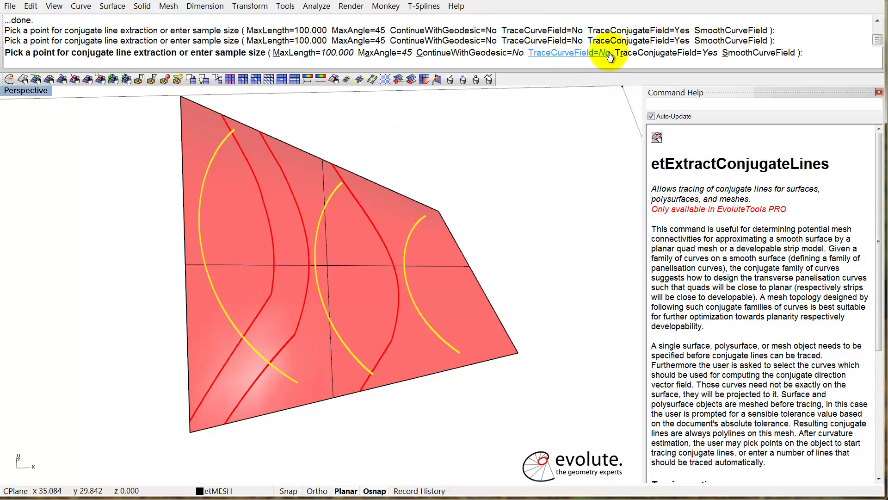
left_click(600, 54)
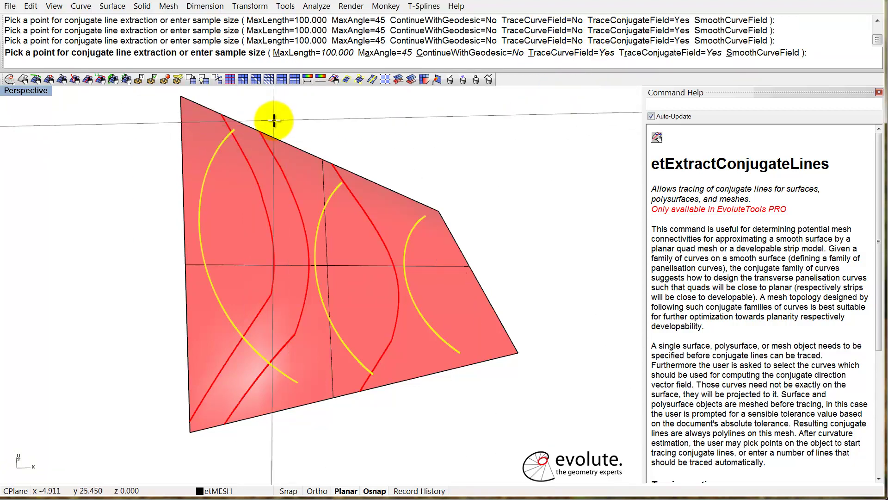
key("Return")
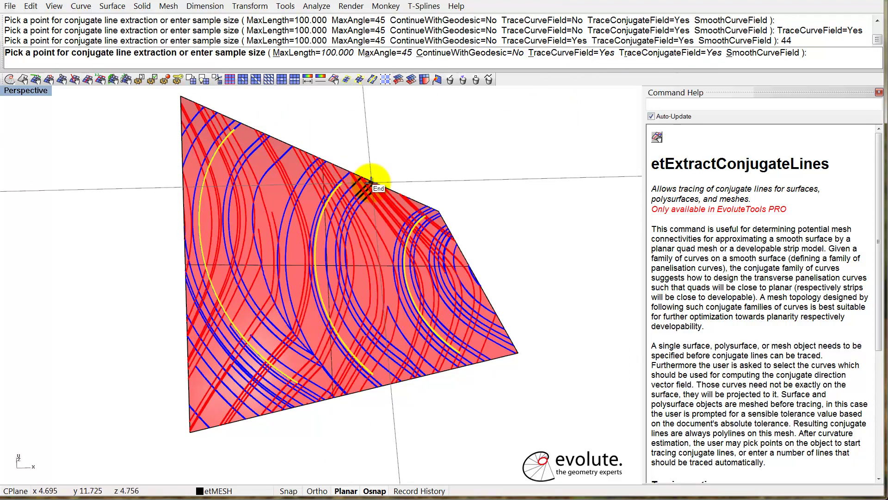
right_click(393, 166)
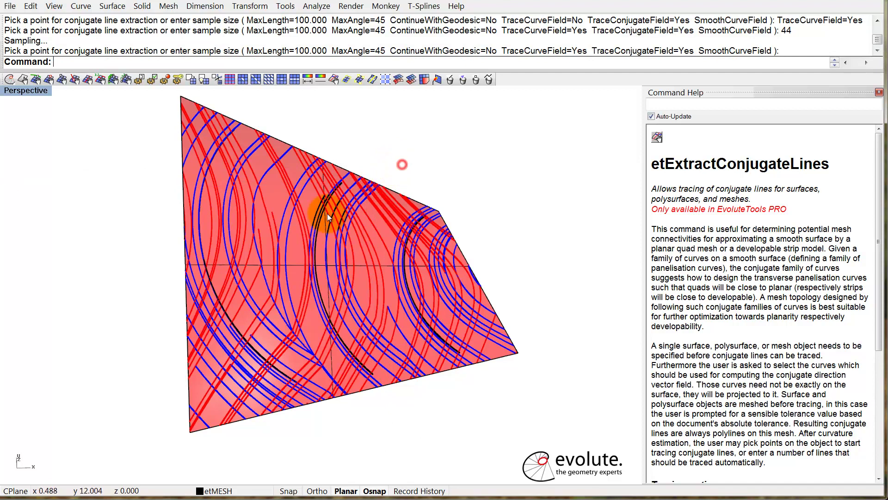
right_click_drag(328, 216, 518, 260)
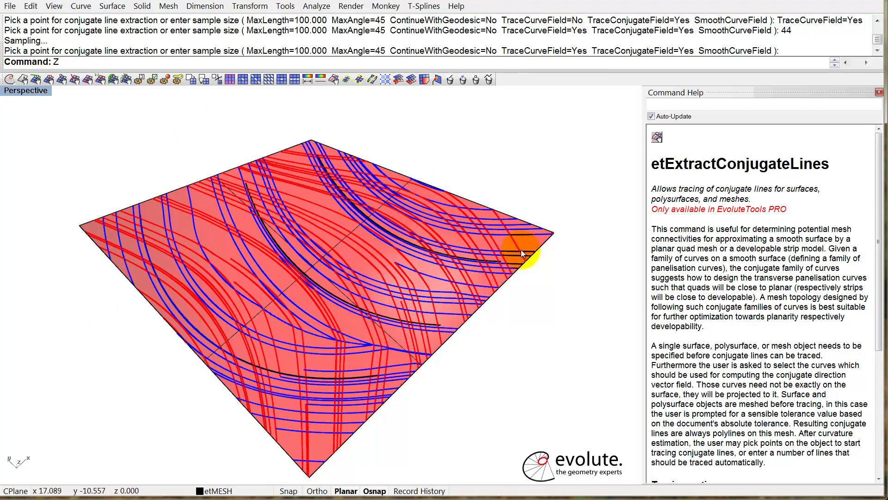
Zoom near the right corner and start a 3DFace, snapping its first two corners to line intersections.
key("Return")
left_click_drag(537, 219, 482, 267)
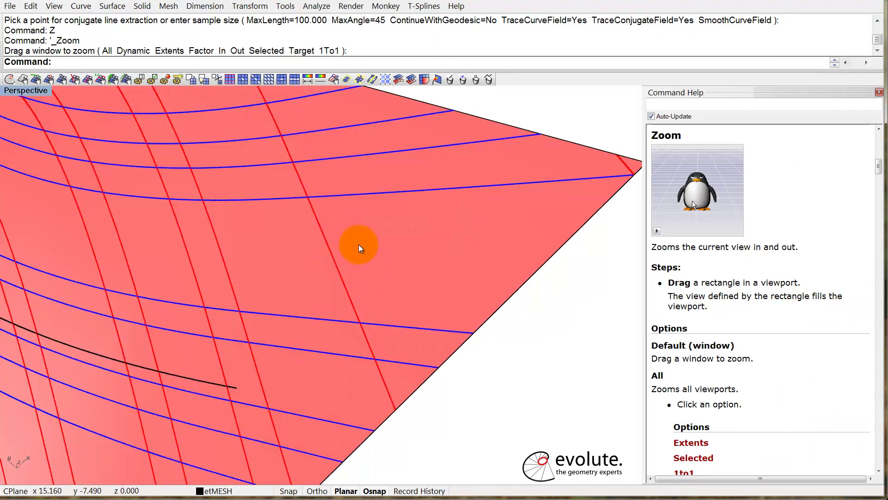
type("3d")
key("Return")
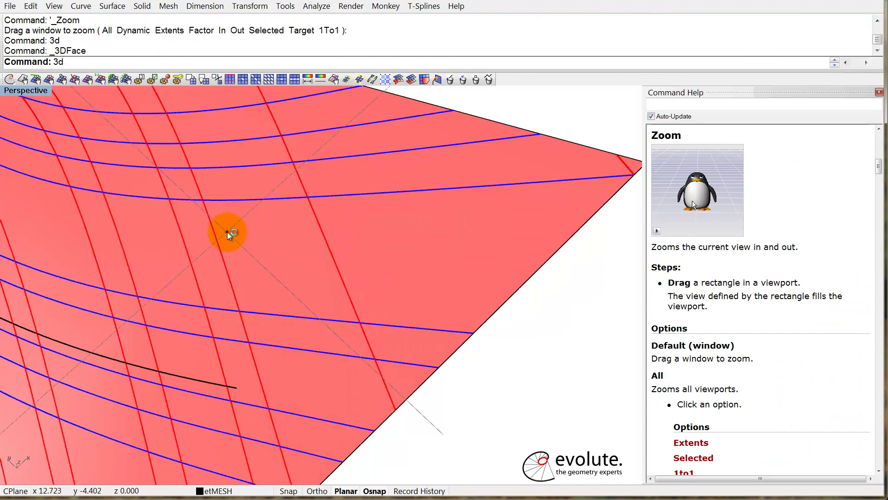
type("int")
key("Return")
left_click(203, 200)
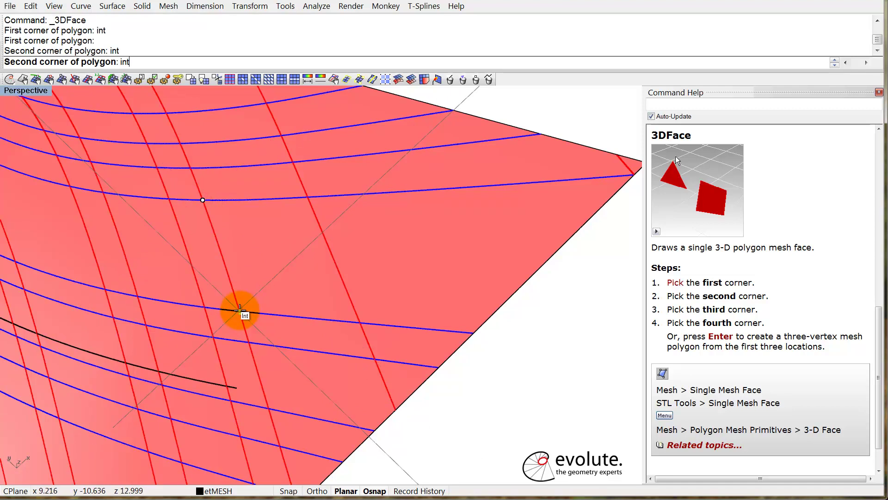
left_click(240, 310)
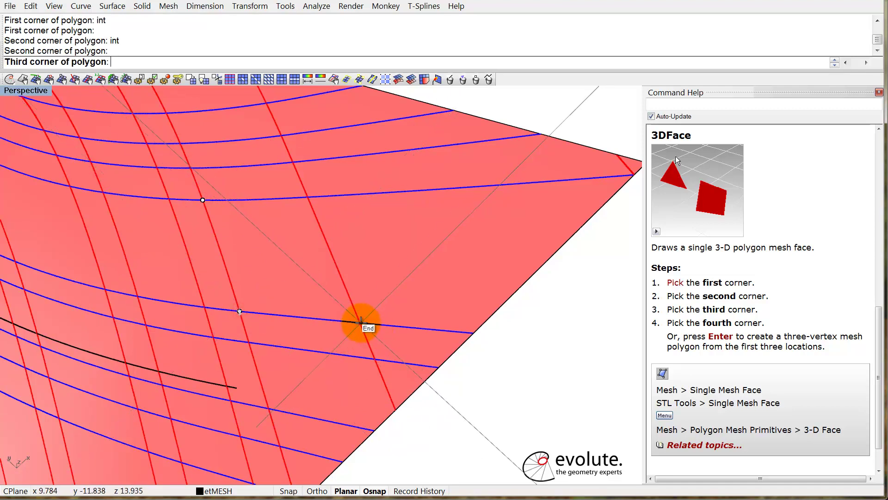
Snap the remaining two corners to intersections to complete the quad face, then select it.
type("int")
key("Return")
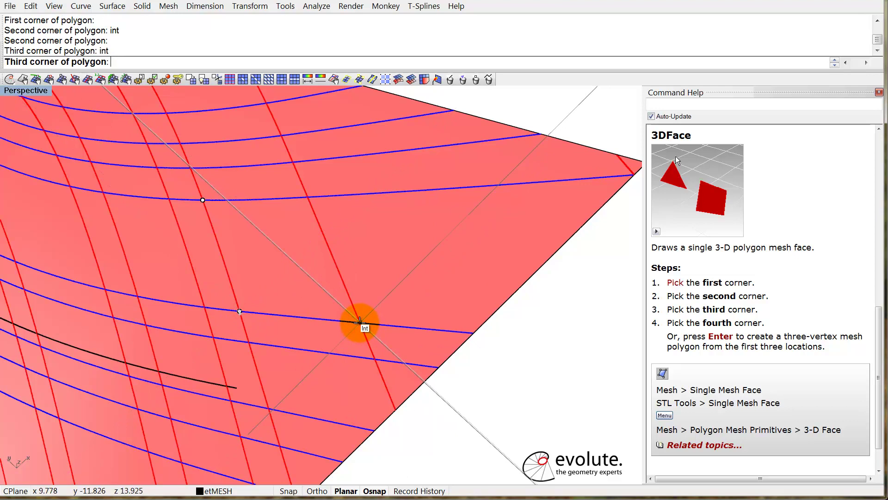
left_click(361, 323)
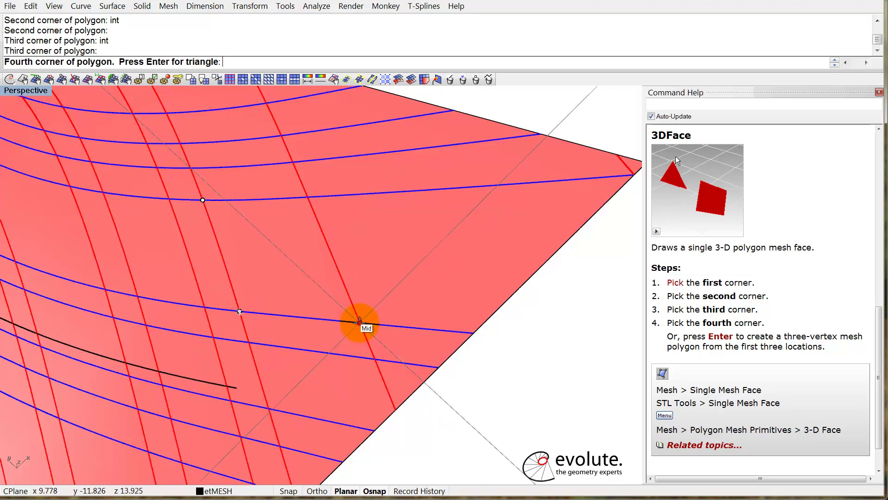
type("int")
key("Return")
left_click(307, 195)
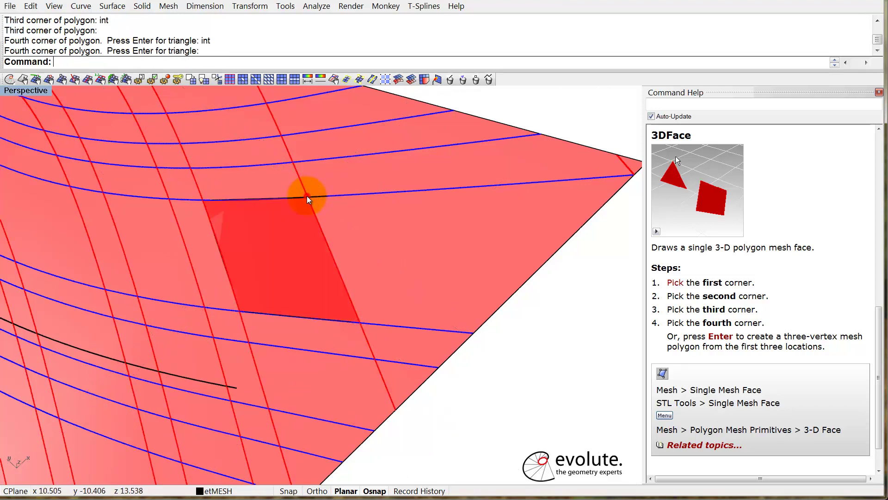
left_click(302, 265)
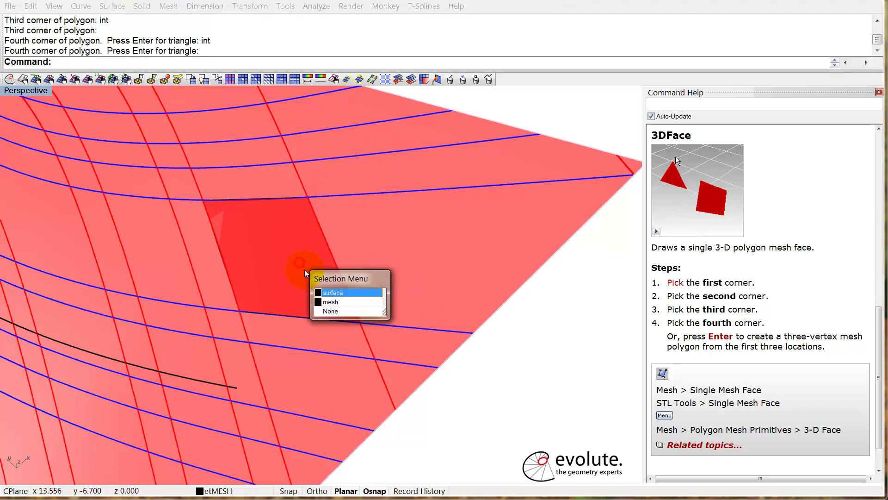
left_click(335, 300)
right_click_drag(274, 292, 338, 224)
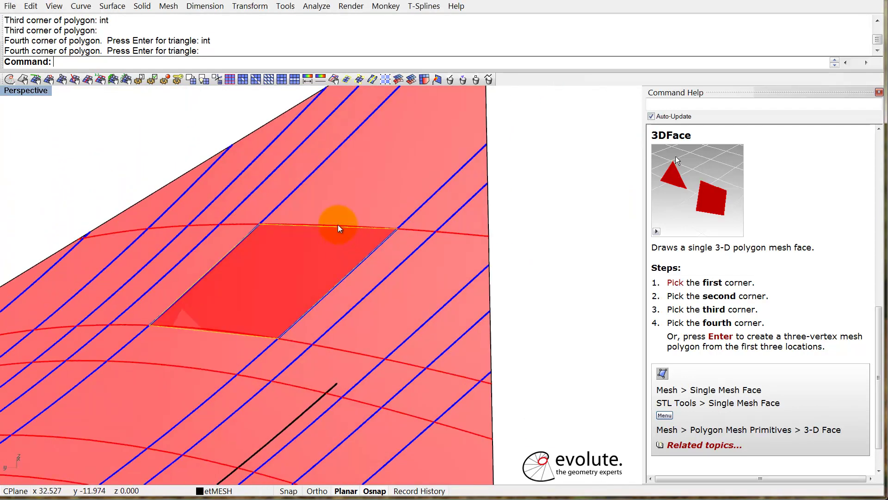
Analyse the quad face in Planarity Scale Invariant mode with Min-Max range, reading 0.000089491.
left_click(320, 79)
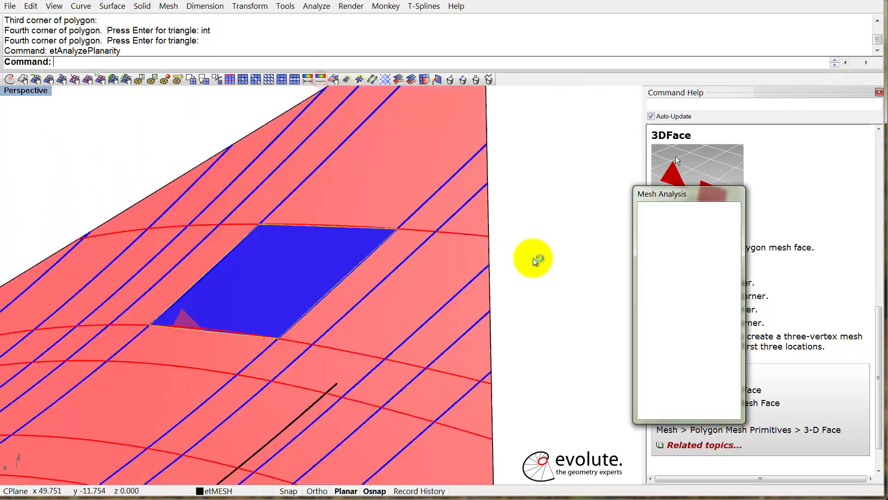
left_click(721, 225)
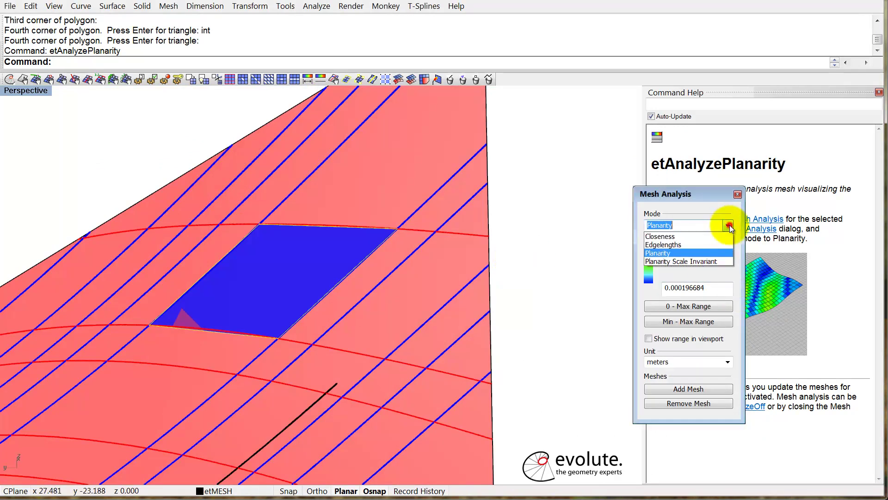
left_click(705, 262)
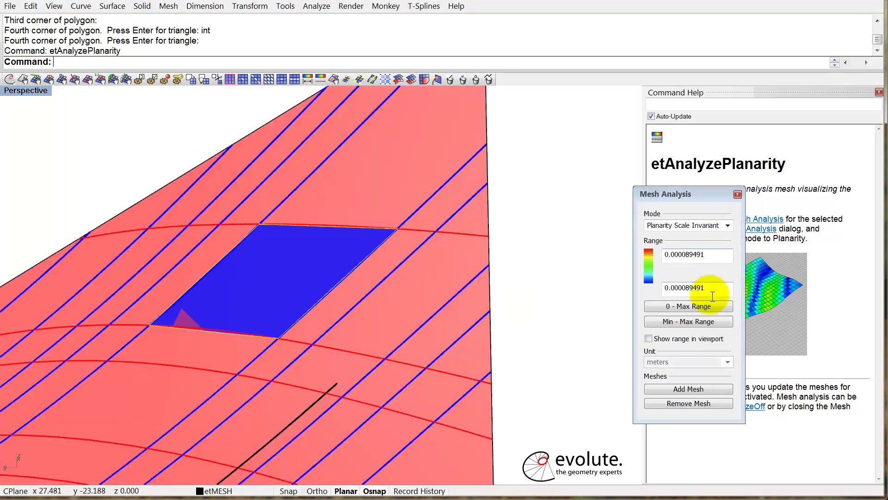
left_click(712, 324)
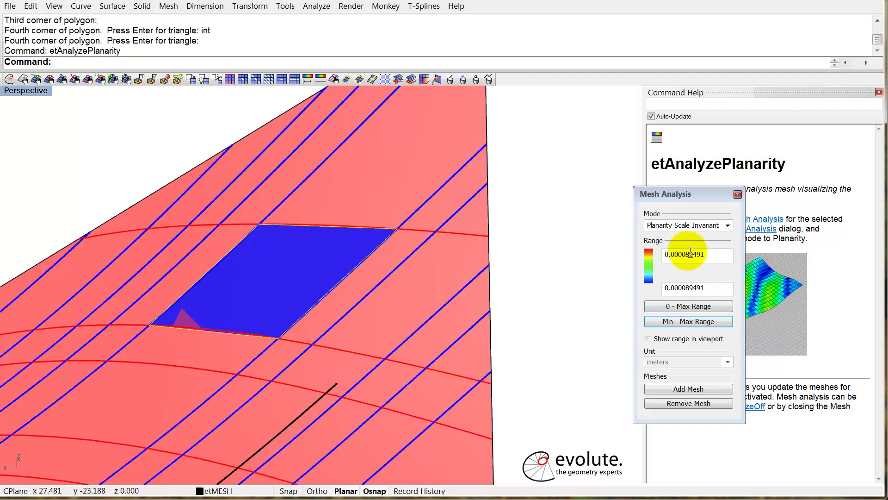
left_click_drag(671, 256, 709, 257)
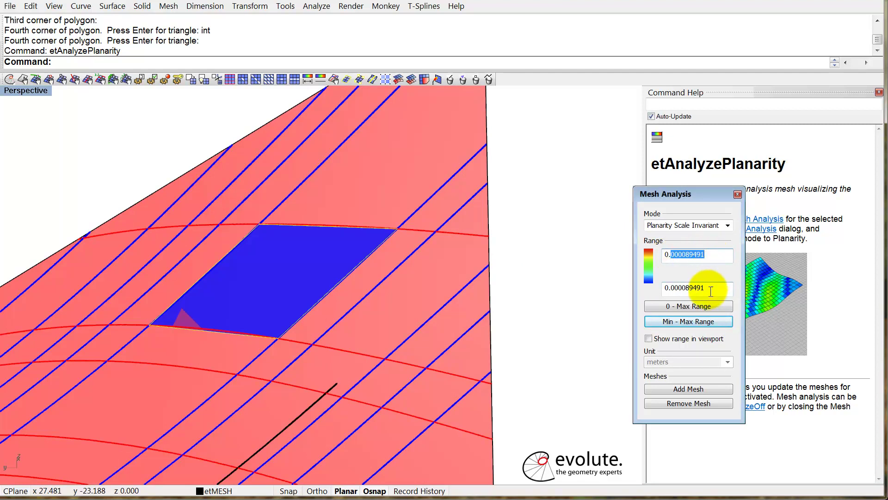
left_click_drag(711, 291, 672, 291)
left_click(545, 249)
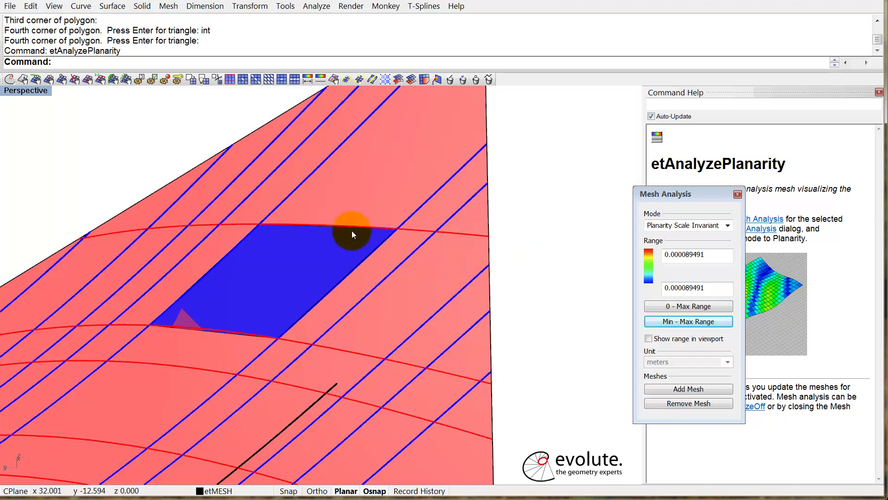
right_click_drag(352, 231, 385, 317)
right_click_drag(379, 260, 267, 251)
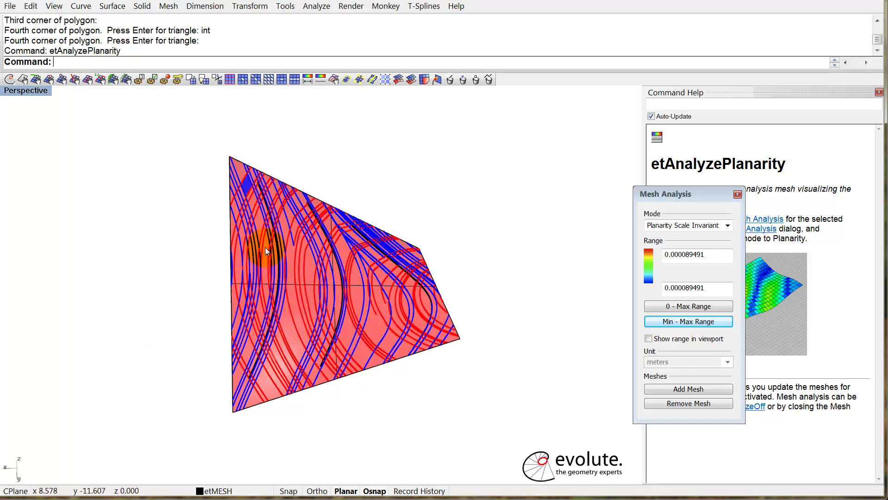
right_click_drag(323, 188, 334, 248)
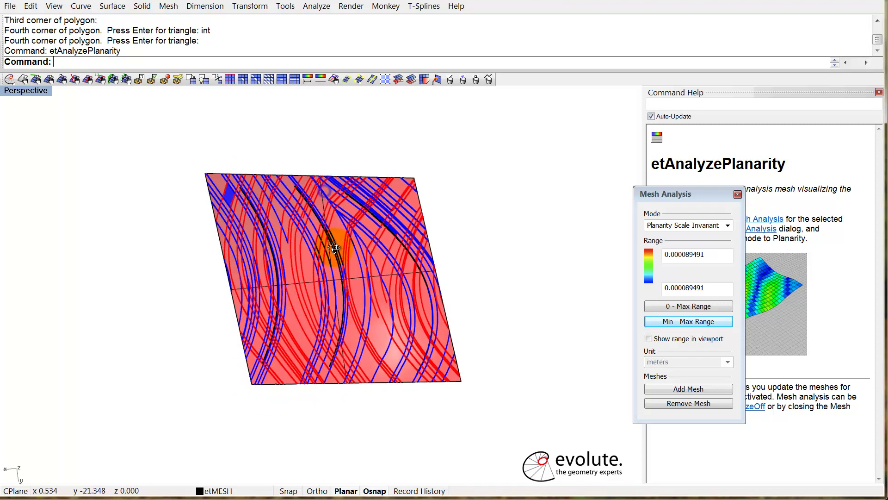